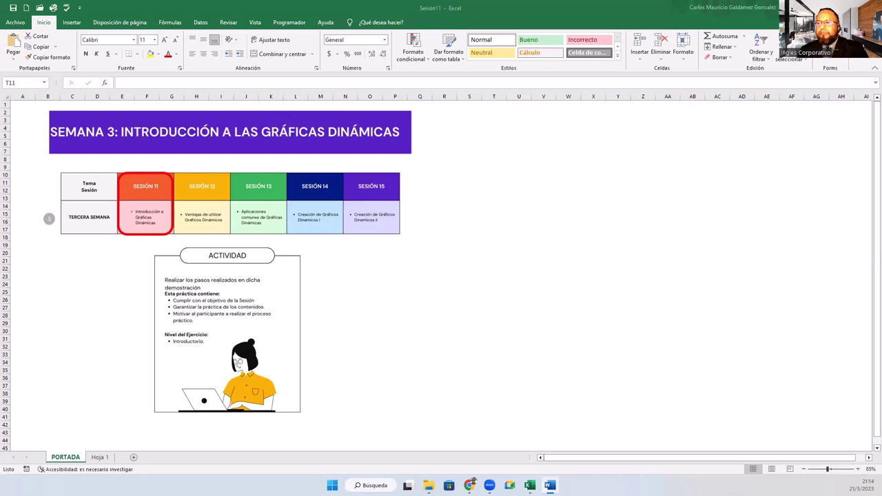
# Switch to the Hoja 1 sheet containing the sales data table
pyautogui.click(100, 458)
# Browse the 220 sales records down to row 221 and back, leaving a table cell selected
pyautogui.click(86, 231)
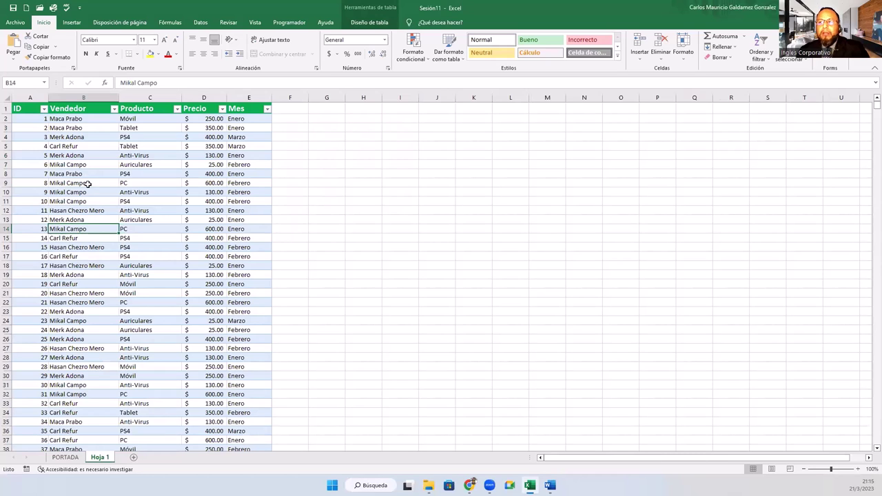
pyautogui.click(89, 183)
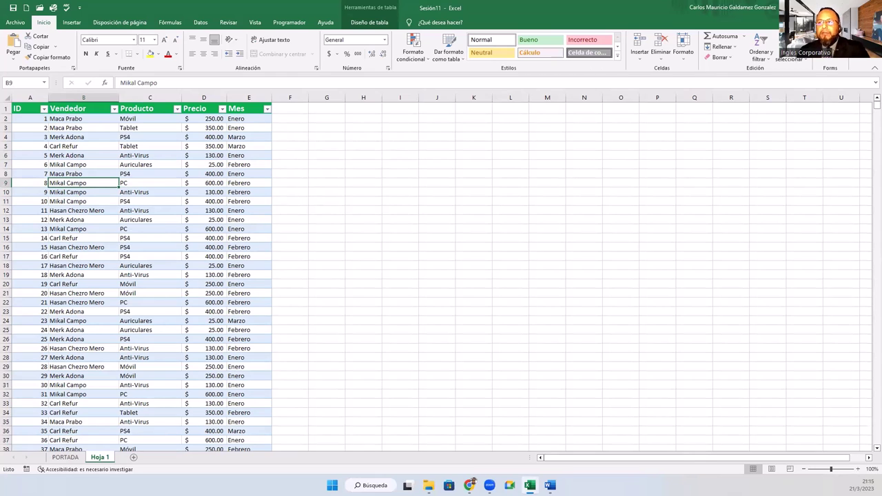
pyautogui.click(59, 208)
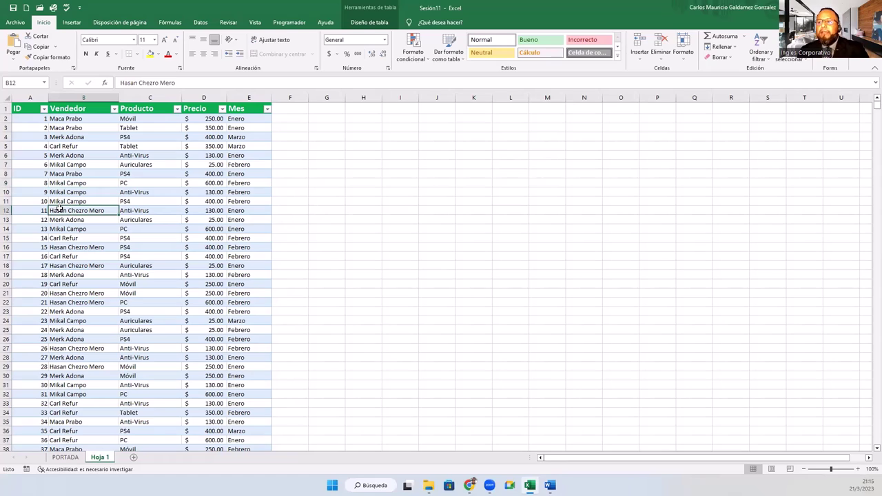
pyautogui.scroll(-7, 59, 208)
pyautogui.scroll(-18, 59, 208)
pyautogui.scroll(-20, 65, 220)
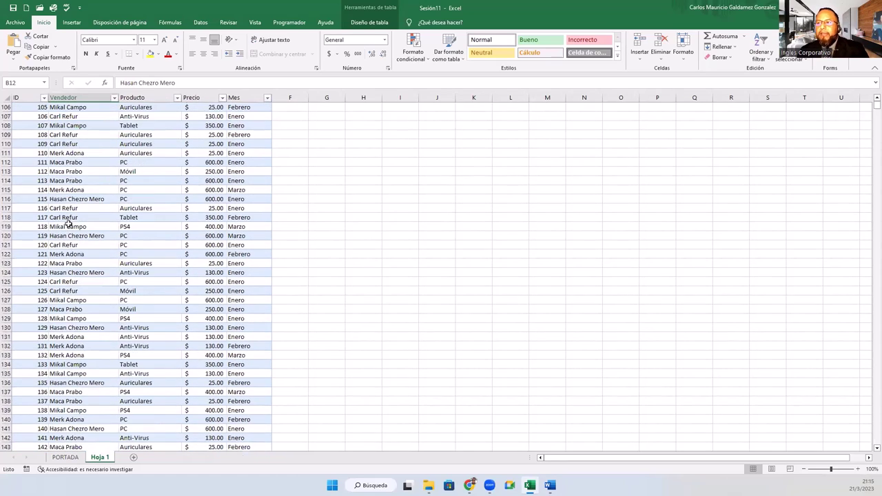
pyautogui.scroll(-9, 69, 224)
pyautogui.scroll(-11, 69, 225)
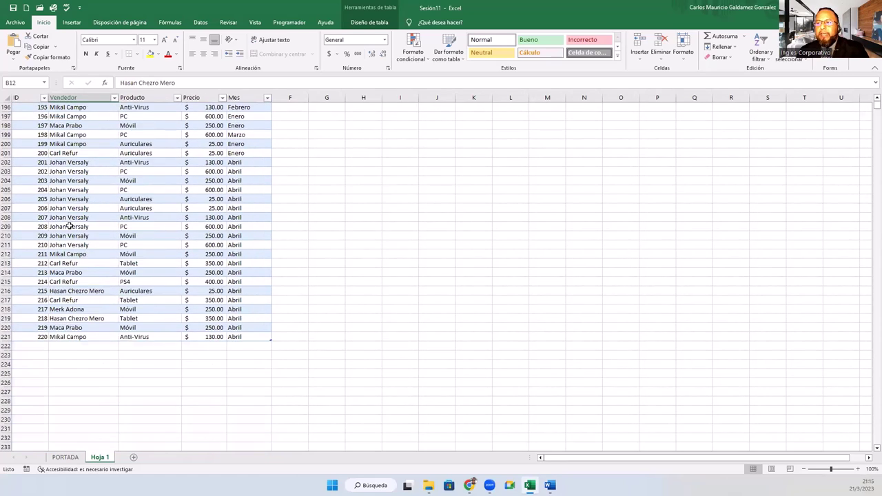
pyautogui.scroll(10, 69, 225)
pyautogui.scroll(20, 69, 225)
pyautogui.scroll(12, 69, 224)
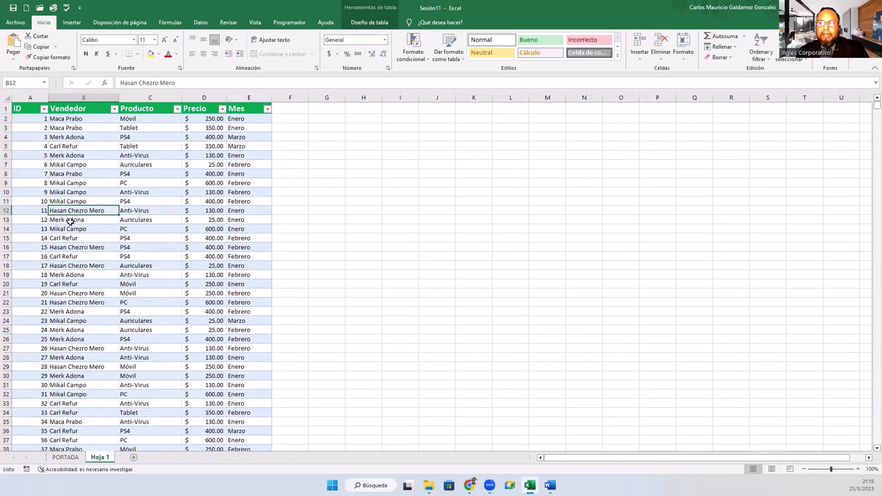
pyautogui.click(79, 193)
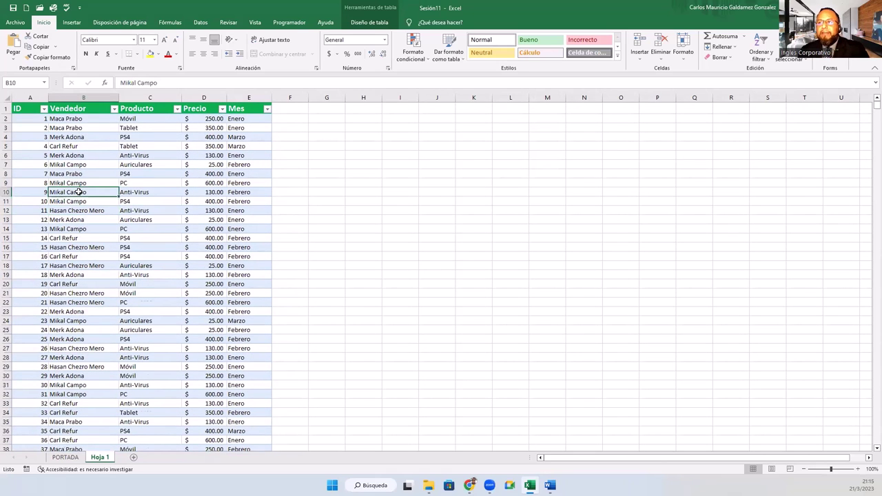
# Create the recommended 'Suma de Precio por Producto' pivot table on a new sheet, totalling 65905
pyautogui.click(69, 25)
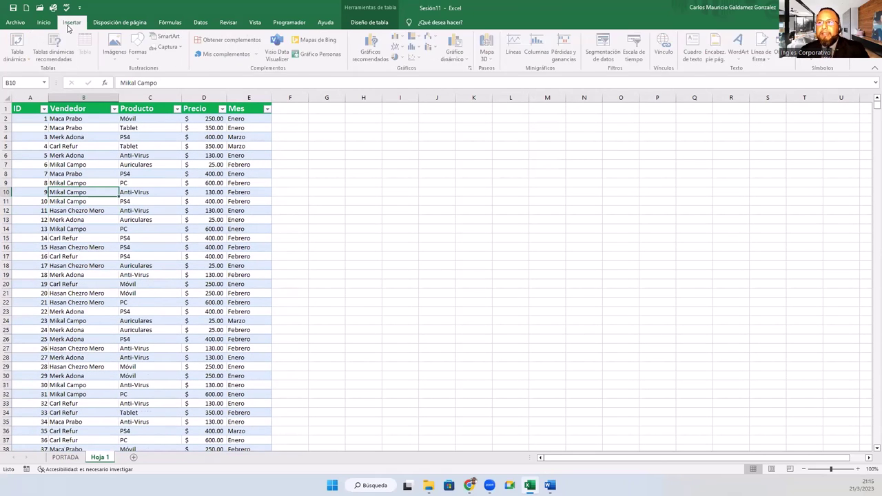
pyautogui.click(24, 46)
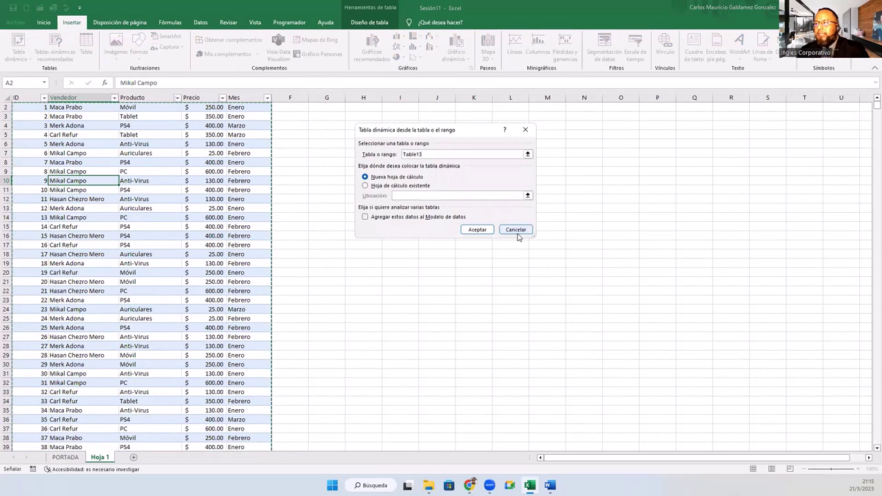
pyautogui.click(516, 230)
pyautogui.click(55, 43)
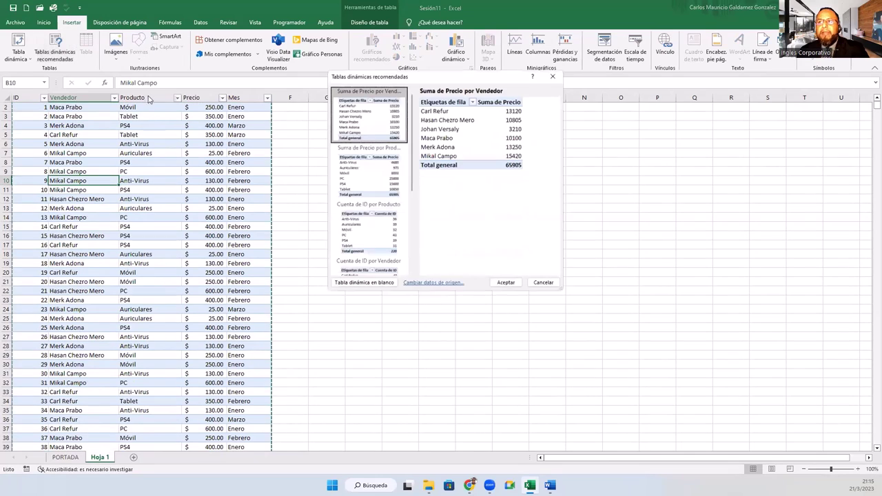
pyautogui.click(350, 167)
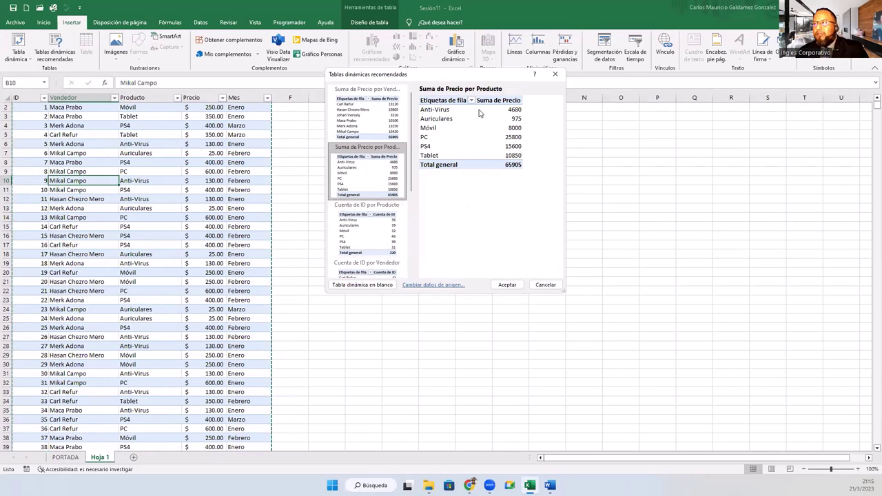
pyautogui.click(507, 287)
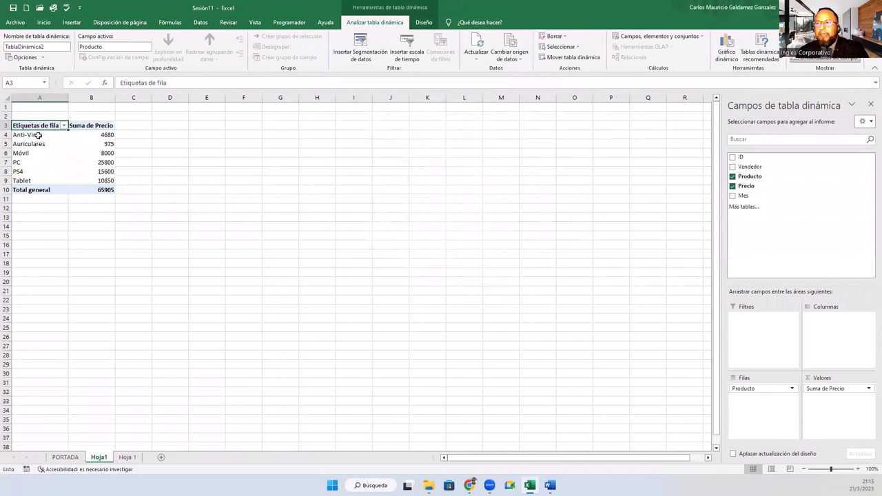
# Select the PC price total of 25800 in B7 and show the Insertar ribbon
pyautogui.moveTo(36, 134)
pyautogui.mouseDown()
pyautogui.moveTo(75, 159)
pyautogui.moveTo(76, 180)
pyautogui.mouseUp()
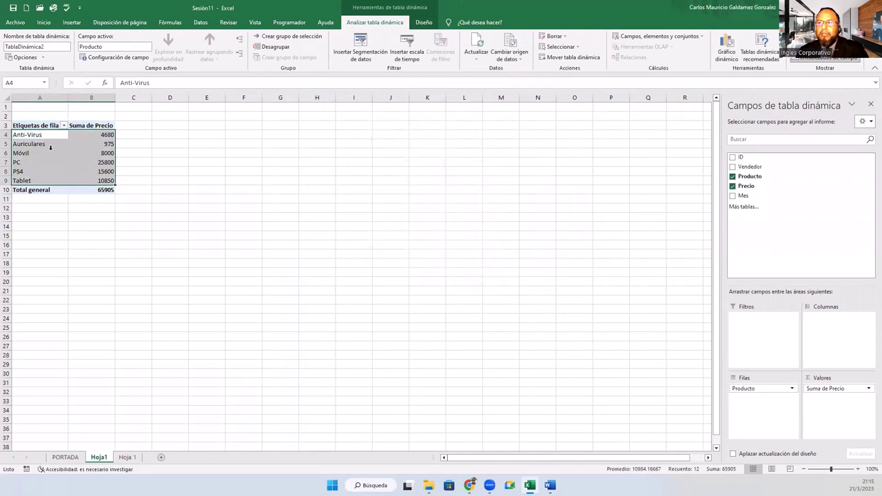
pyautogui.hotkey('ctrl', 'Up')
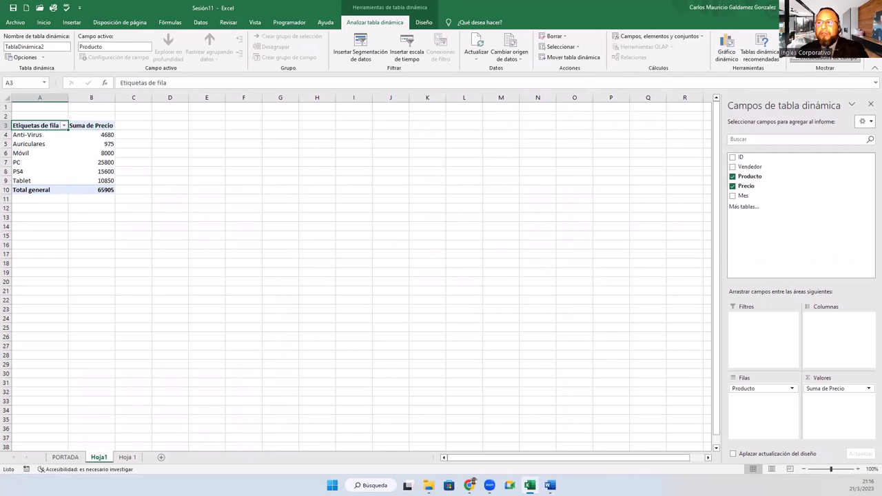
pyautogui.click(80, 165)
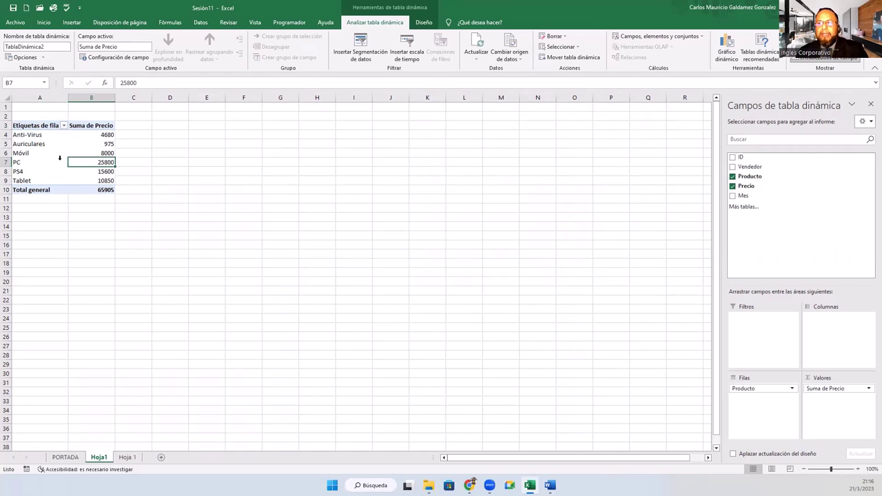
pyautogui.click(72, 22)
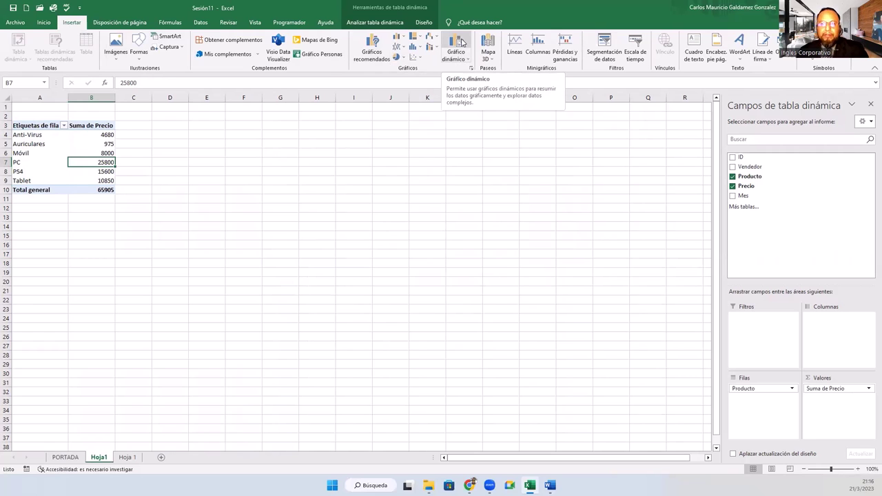
# Insert a Circular 3D pivot chart of the price totals by product
pyautogui.click(456, 45)
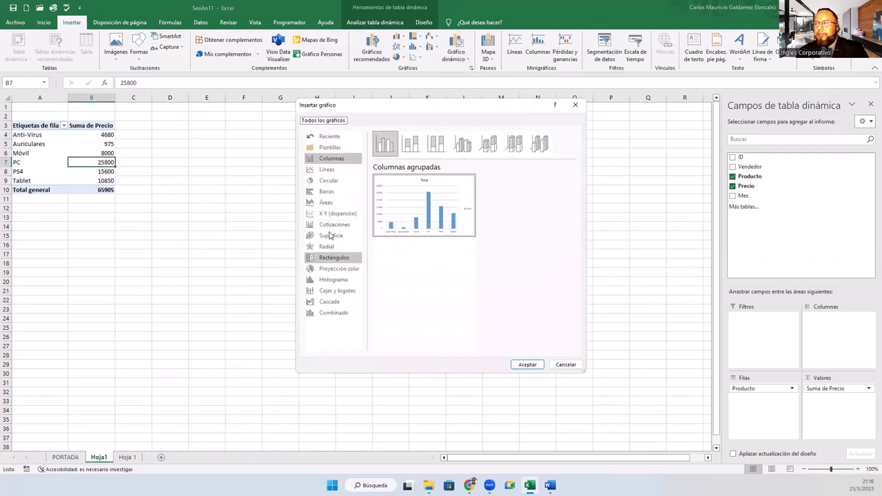
pyautogui.click(329, 180)
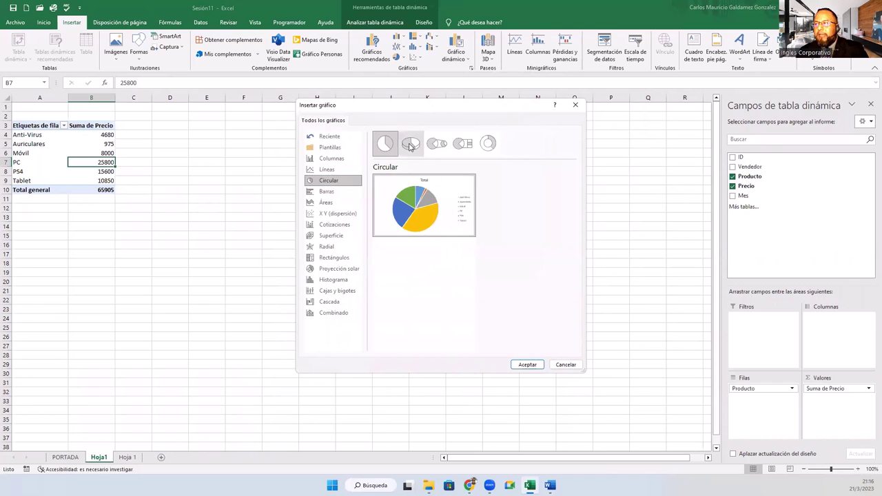
pyautogui.click(410, 145)
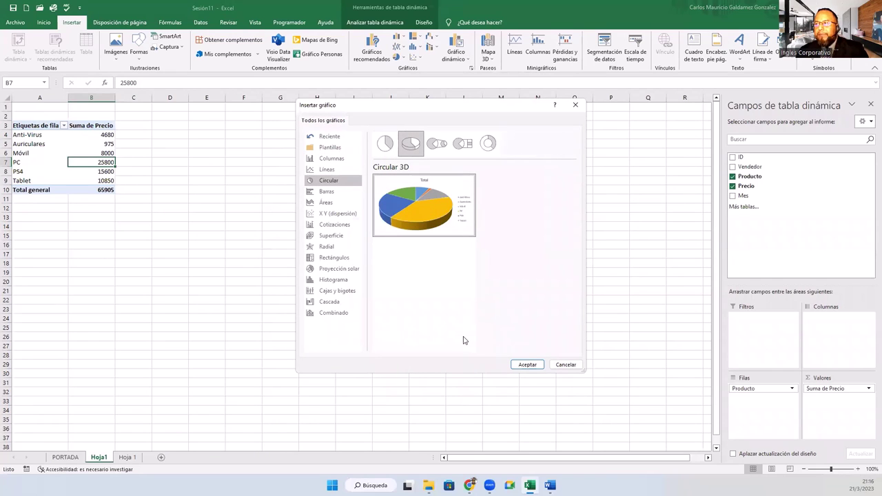
pyautogui.click(523, 365)
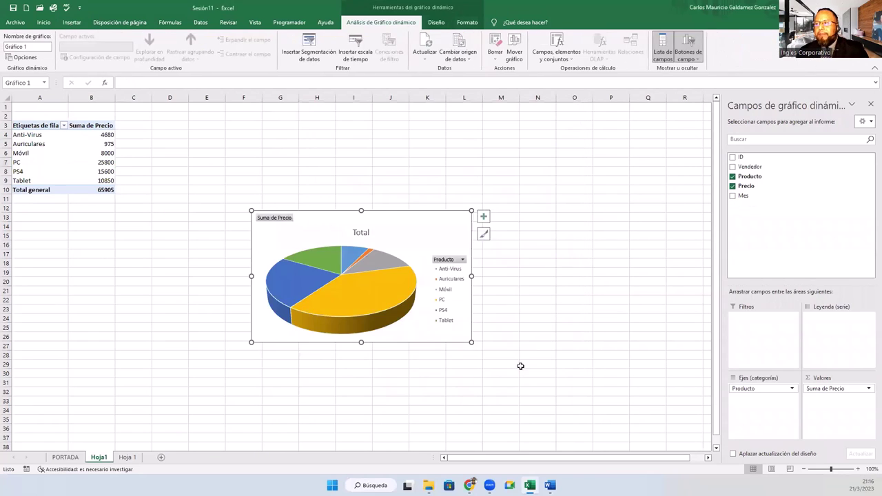
# Move the pie chart up beside the pivot table and enlarge it toward the lower right
pyautogui.moveTo(426, 227); pyautogui.dragTo(377, 125)
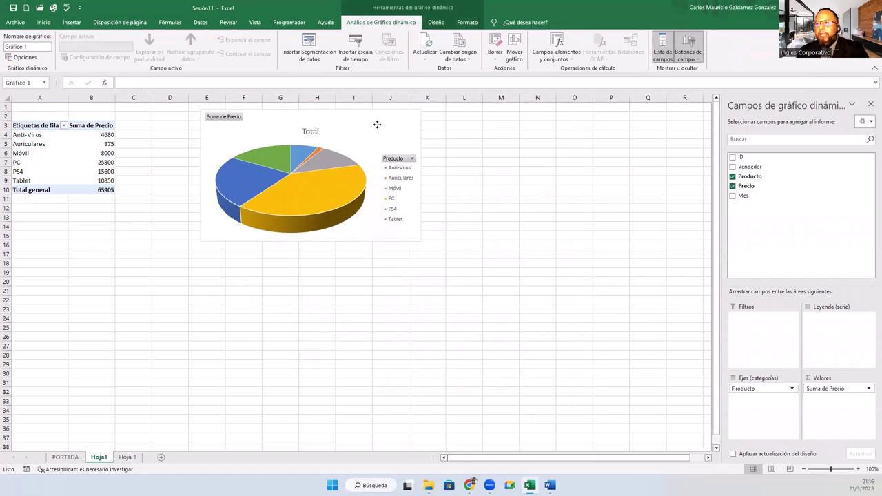
pyautogui.moveTo(377, 125); pyautogui.dragTo(367, 127)
pyautogui.moveTo(413, 245); pyautogui.dragTo(493, 308)
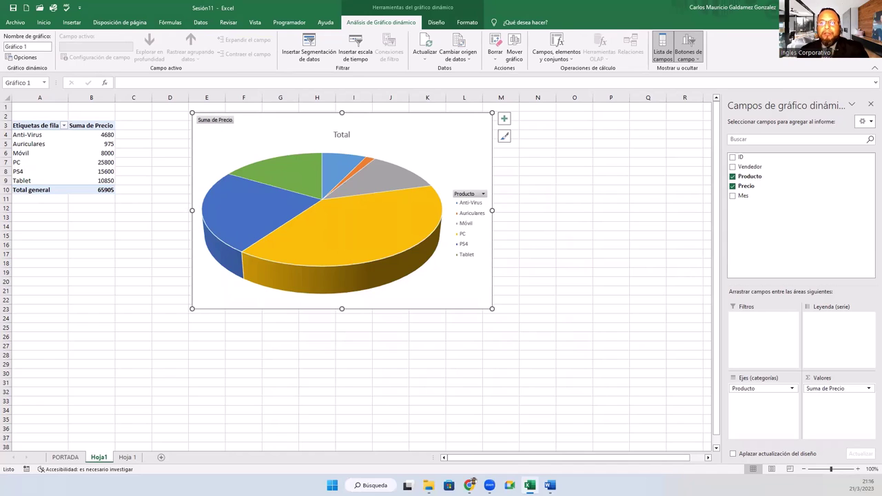
pyautogui.moveTo(311, 256)
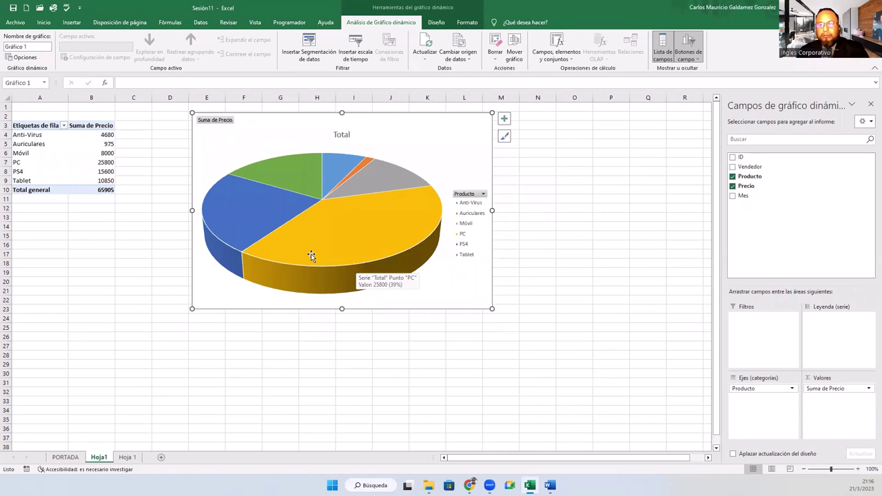
pyautogui.click(232, 149)
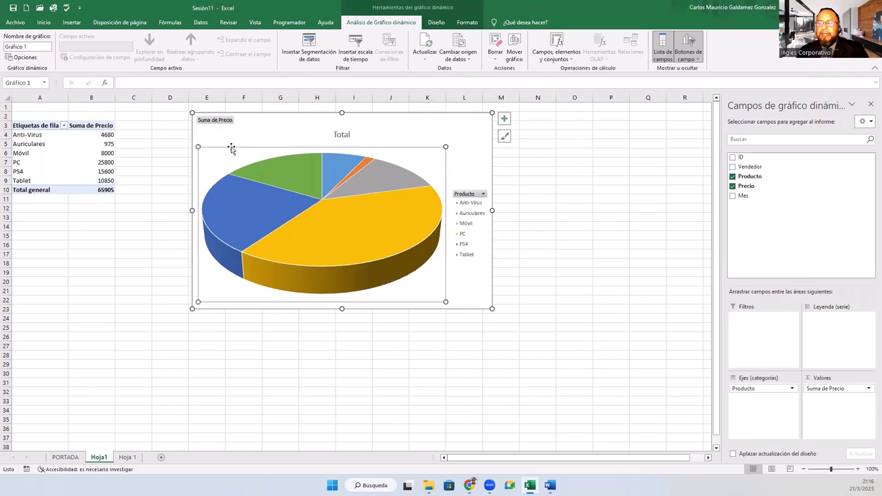
pyautogui.click(230, 142)
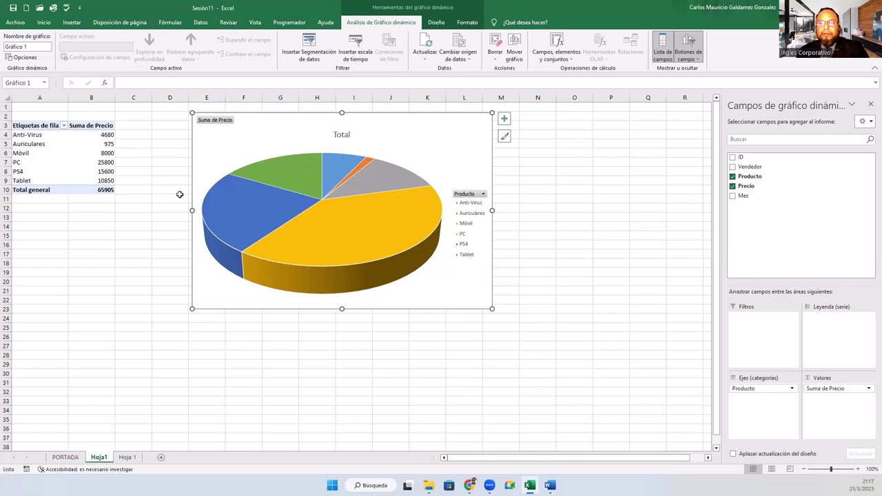
pyautogui.click(249, 150)
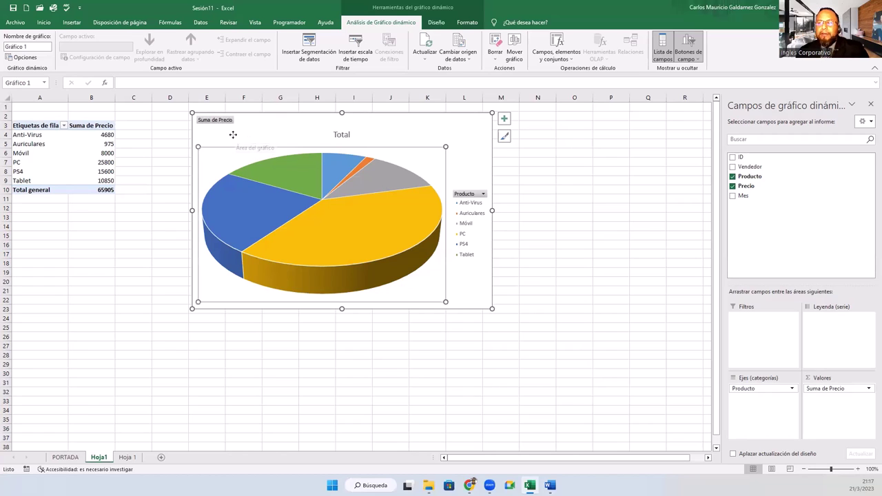
pyautogui.click(233, 136)
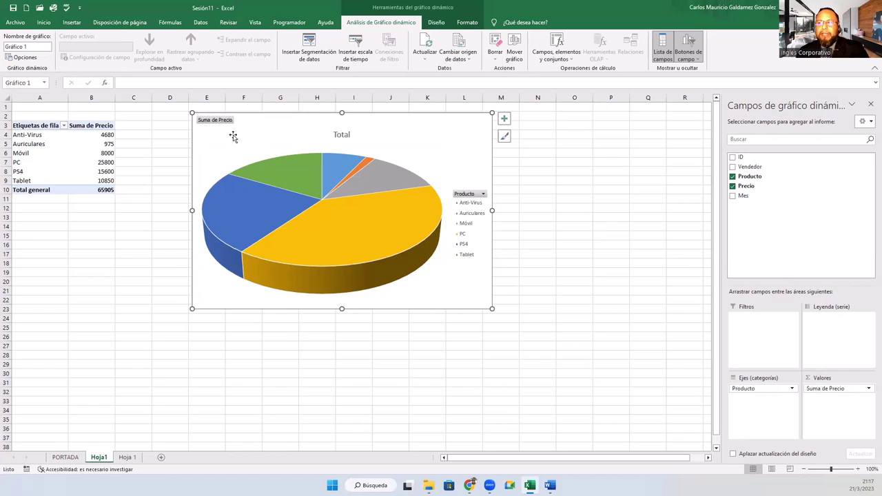